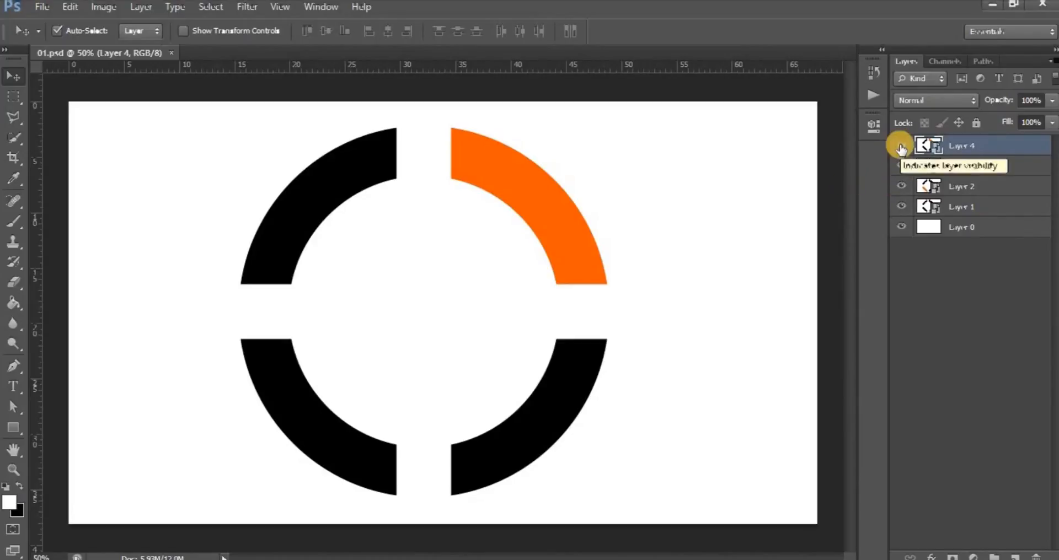
# Hide Layers 1 to 4, and show them again one by one from Layer 1 up to review each ring version.
pyautogui.moveTo(900, 148); pyautogui.dragTo(900, 206)
pyautogui.click(900, 205)
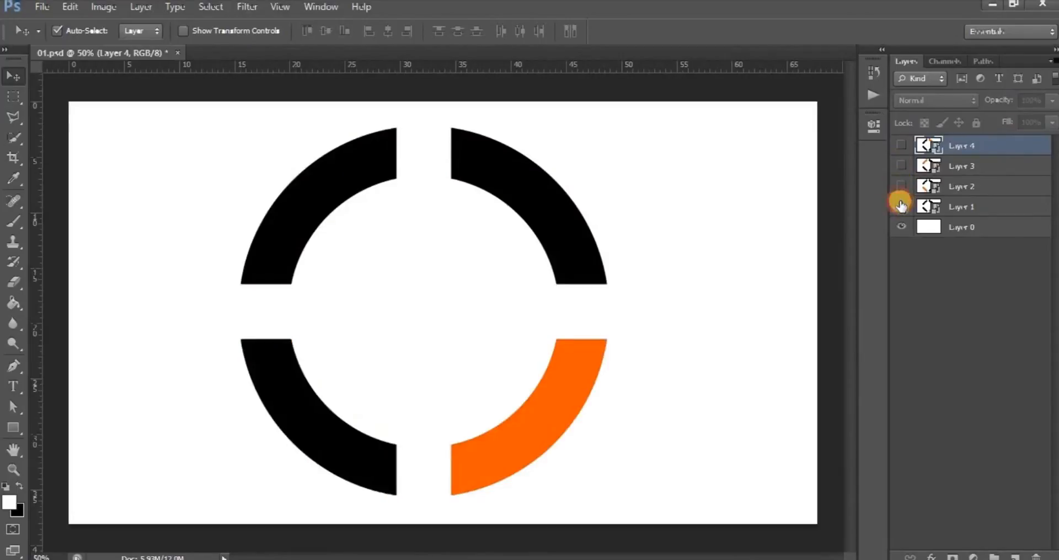
pyautogui.click(900, 206)
pyautogui.click(901, 186)
pyautogui.click(901, 165)
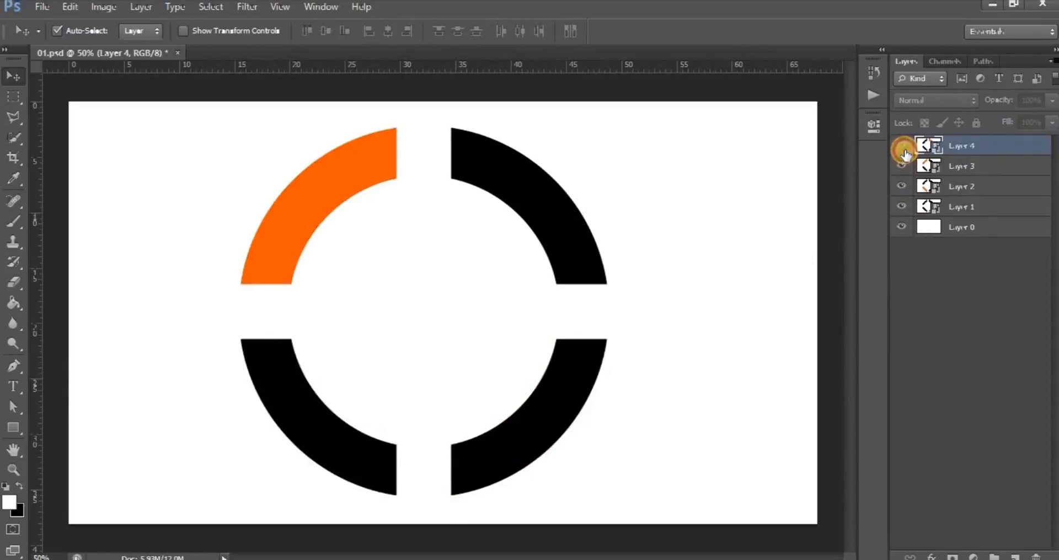
pyautogui.click(902, 147)
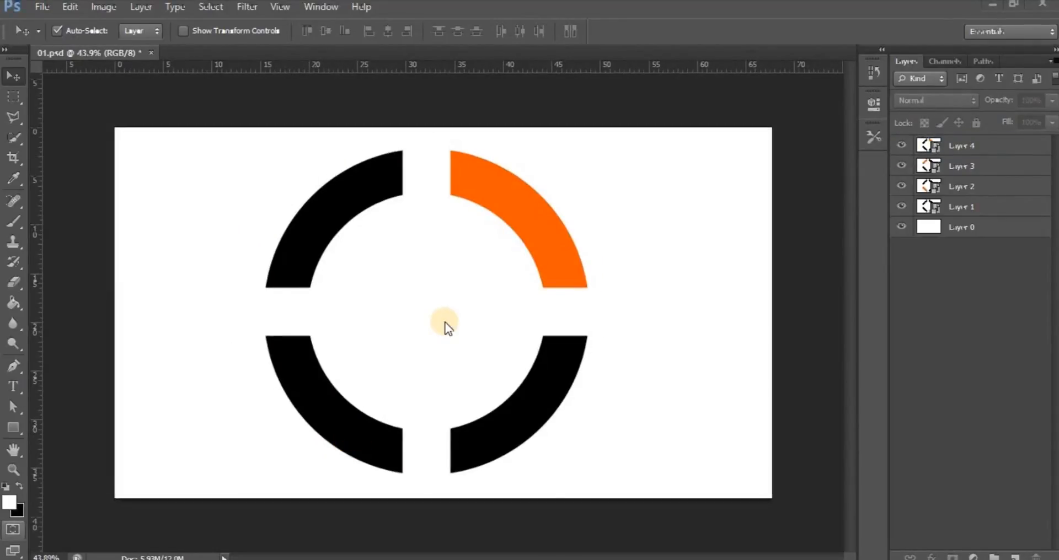
# Display the Timeline and duplicate the first animation frame three times to get four frames.
pyautogui.click(322, 8)
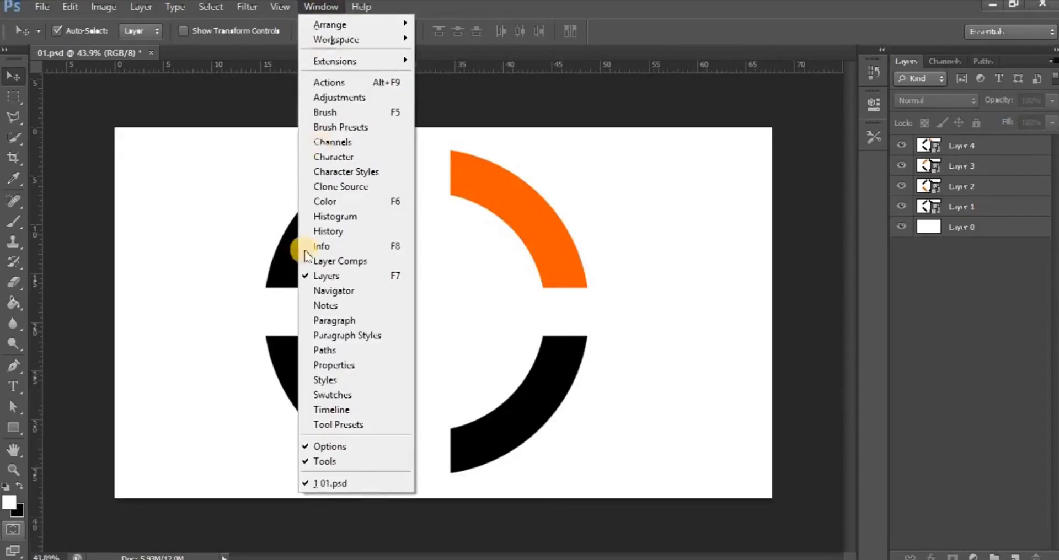
pyautogui.click(316, 411)
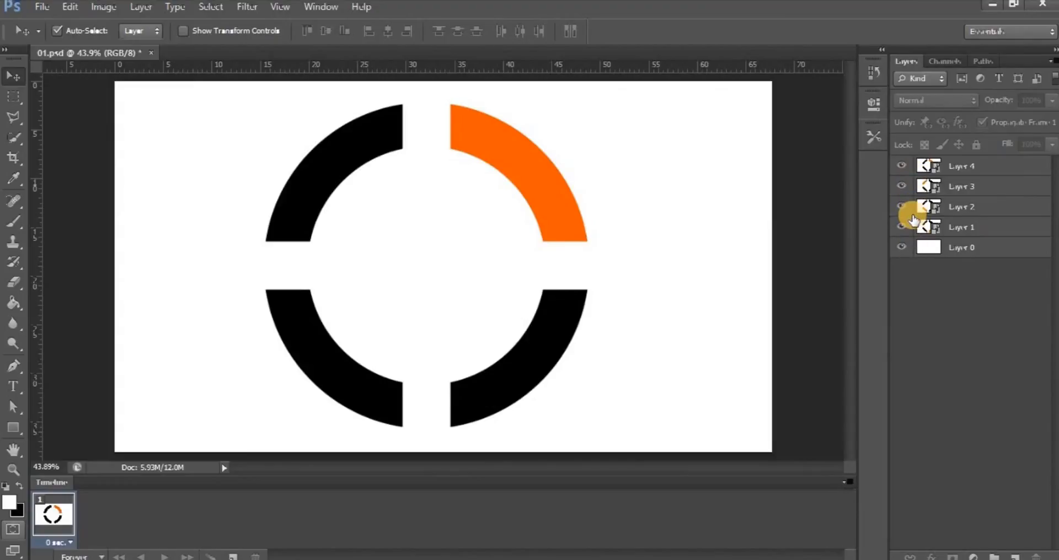
pyautogui.click(234, 556)
pyautogui.click(234, 555)
pyautogui.click(234, 556)
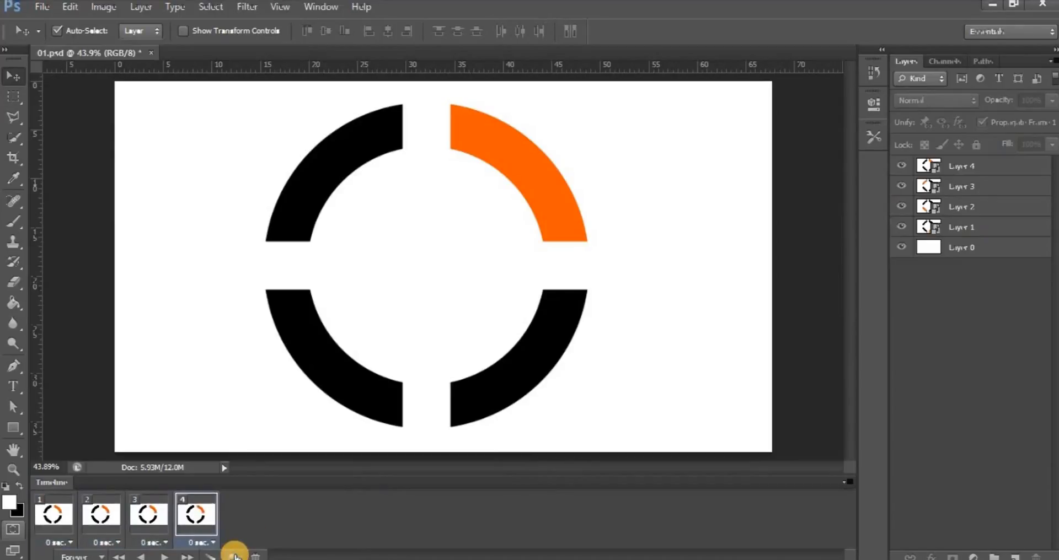
# In frame 1, hide Layers 2, 3 and 4 so only Layer 1 shows over the white background.
pyautogui.click(60, 519)
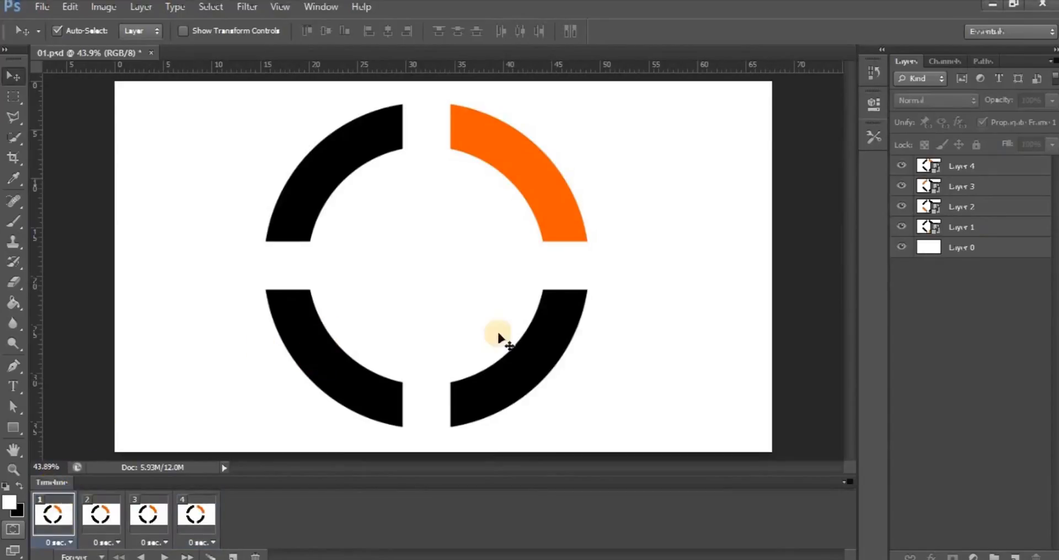
pyautogui.click(900, 208)
pyautogui.click(901, 187)
pyautogui.click(902, 166)
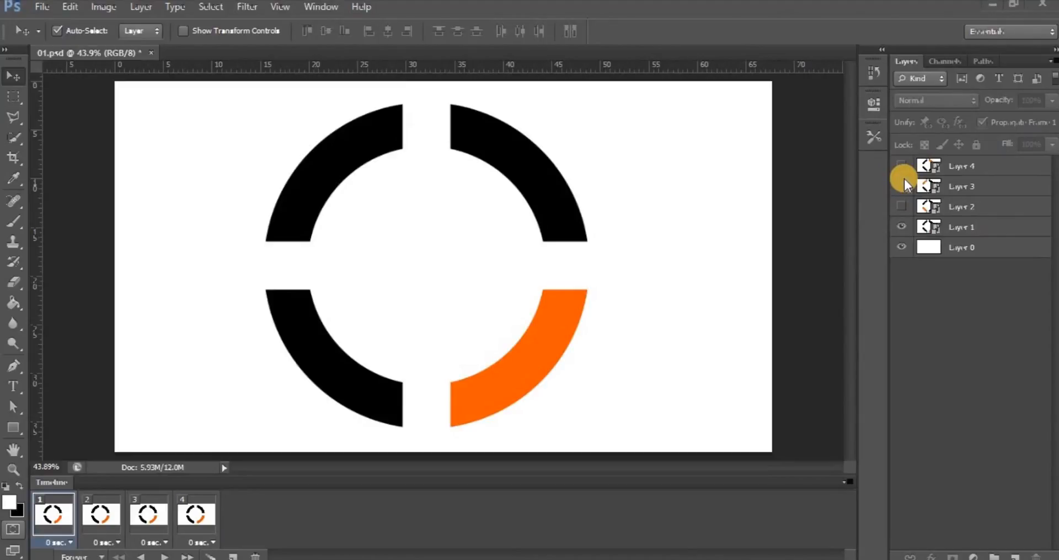
pyautogui.click(904, 227)
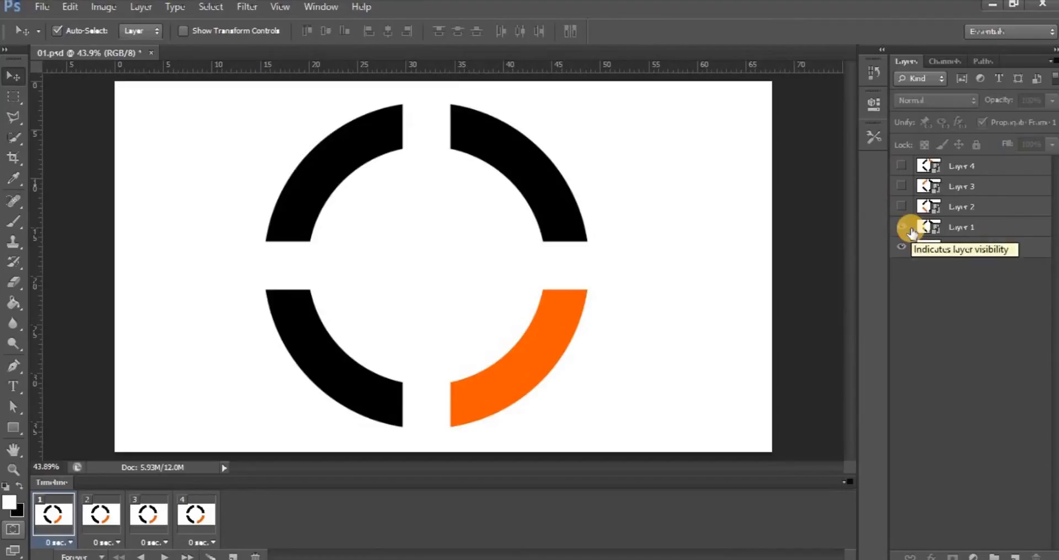
# In frame 2, hide Layer 1 and show Layer 2, and compare the frame with frame 1.
pyautogui.click(116, 514)
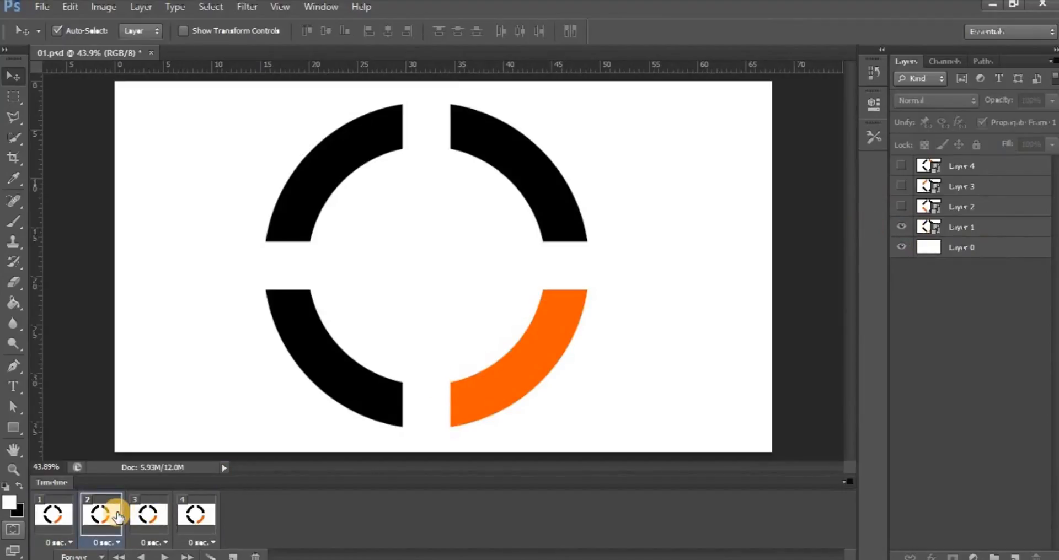
pyautogui.click(902, 229)
pyautogui.click(901, 207)
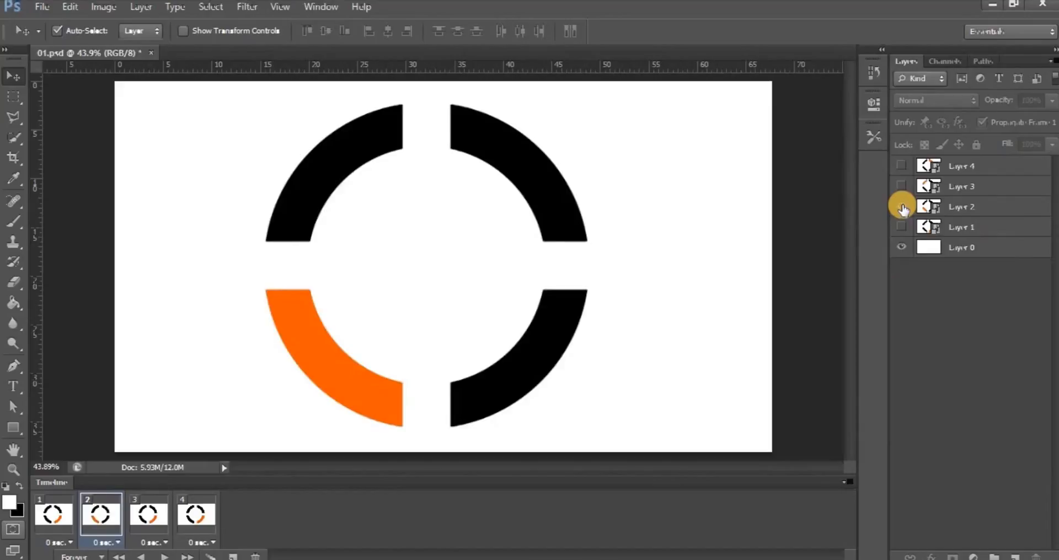
pyautogui.click(65, 517)
pyautogui.click(82, 518)
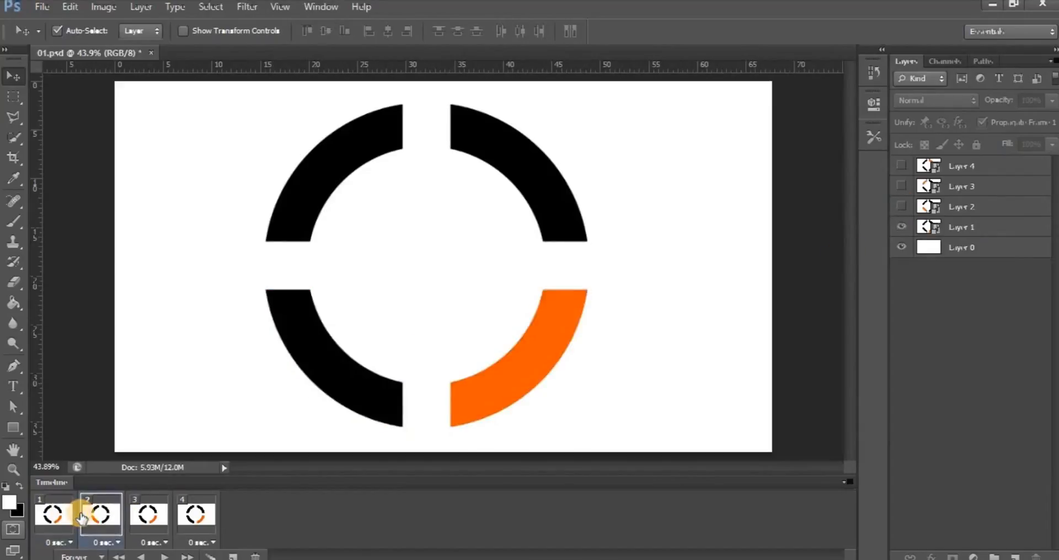
pyautogui.click(53, 515)
pyautogui.click(82, 515)
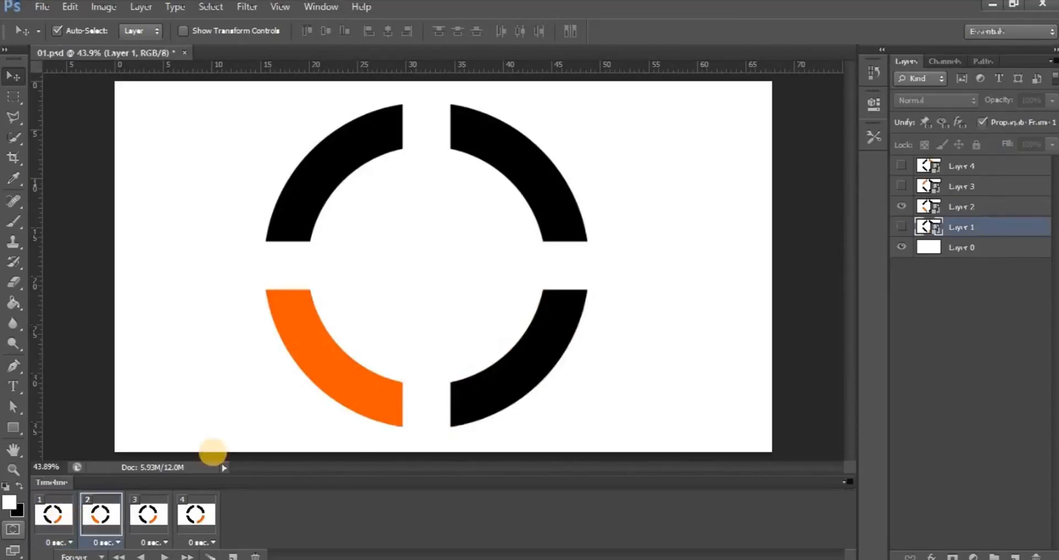
# In frame 3, hide Layer 1 and show Layer 3 over the white background.
pyautogui.click(147, 514)
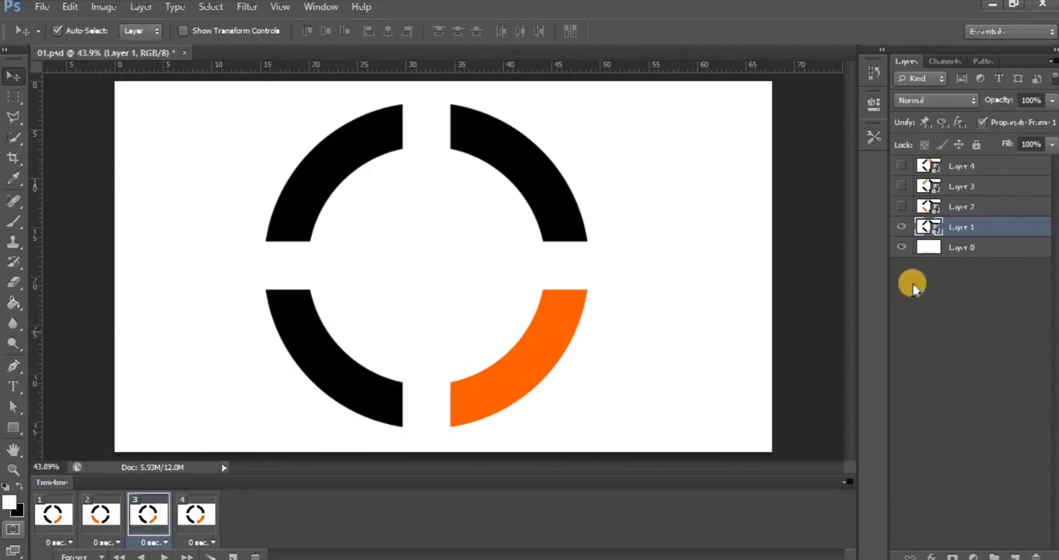
pyautogui.click(902, 226)
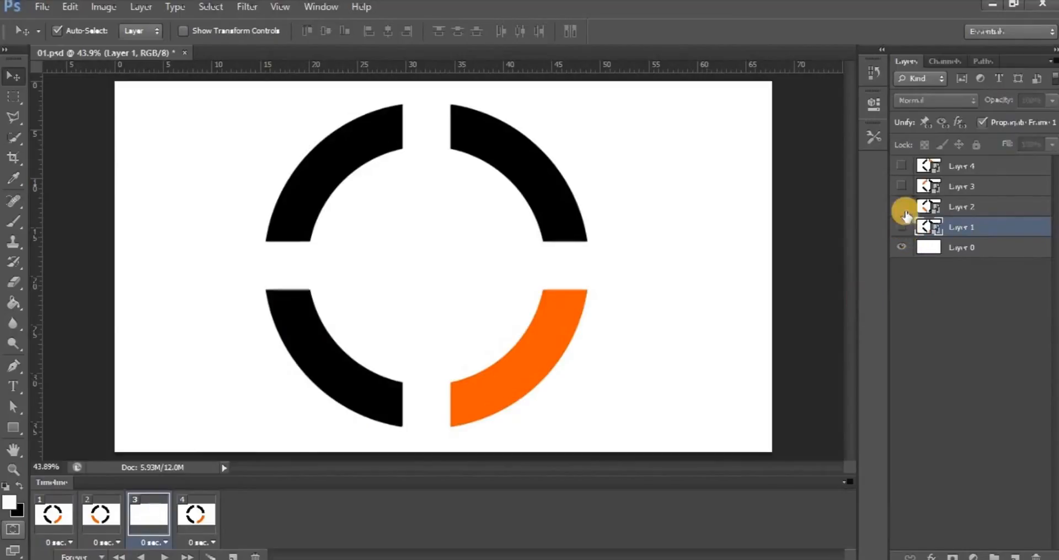
pyautogui.click(902, 207)
pyautogui.click(903, 186)
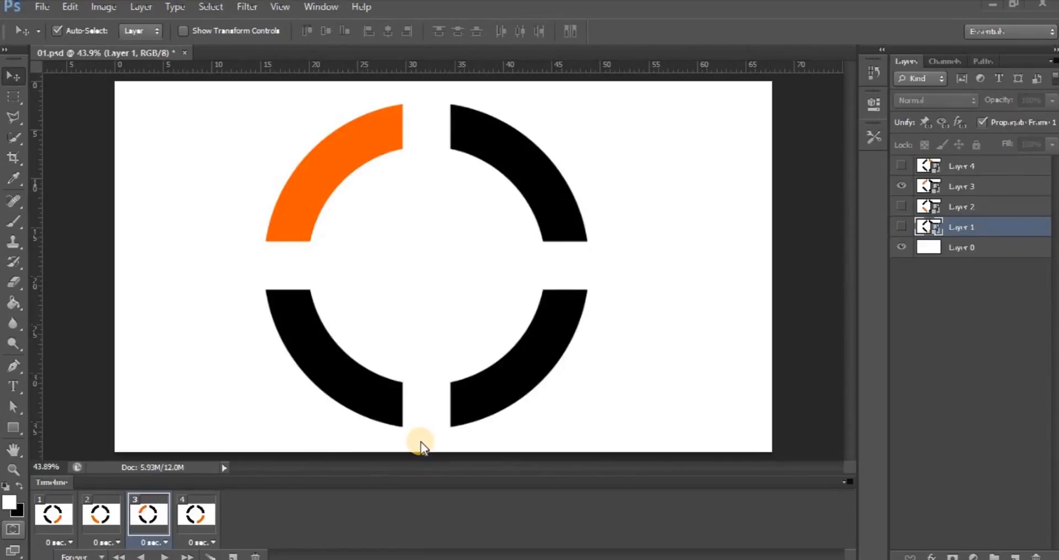
# In frame 4, hide Layer 1 and show Layer 4 over the white background.
pyautogui.click(197, 514)
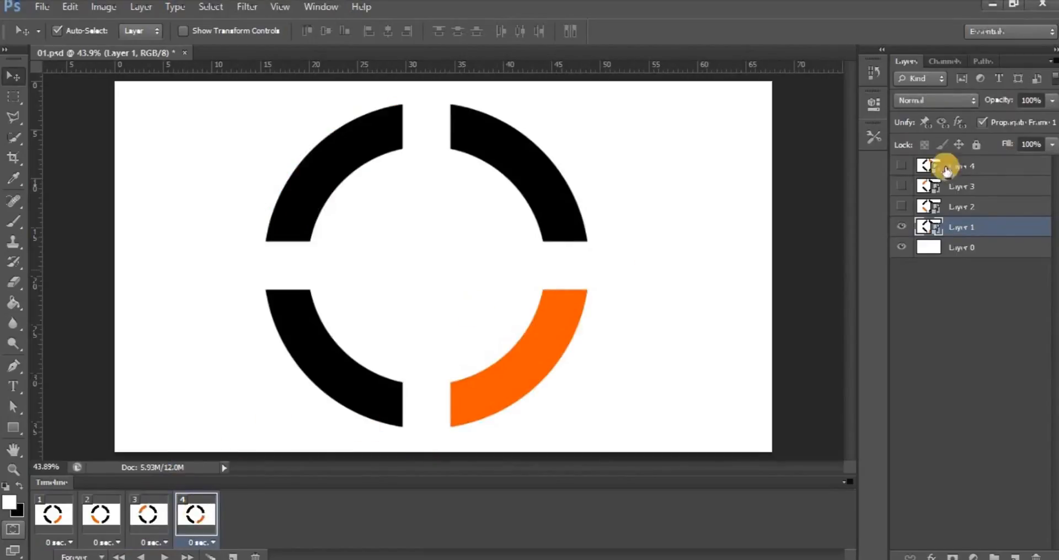
pyautogui.click(901, 226)
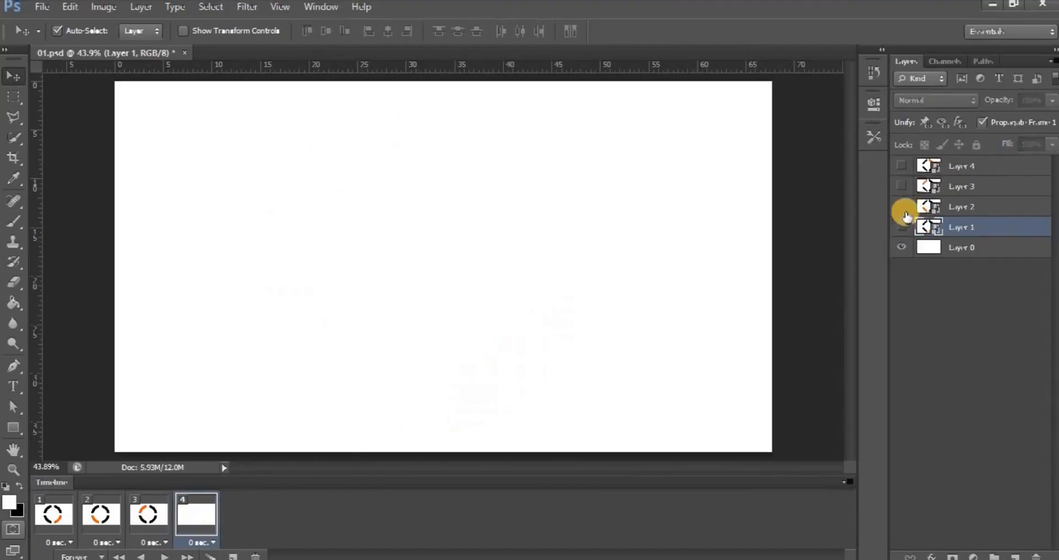
pyautogui.click(902, 165)
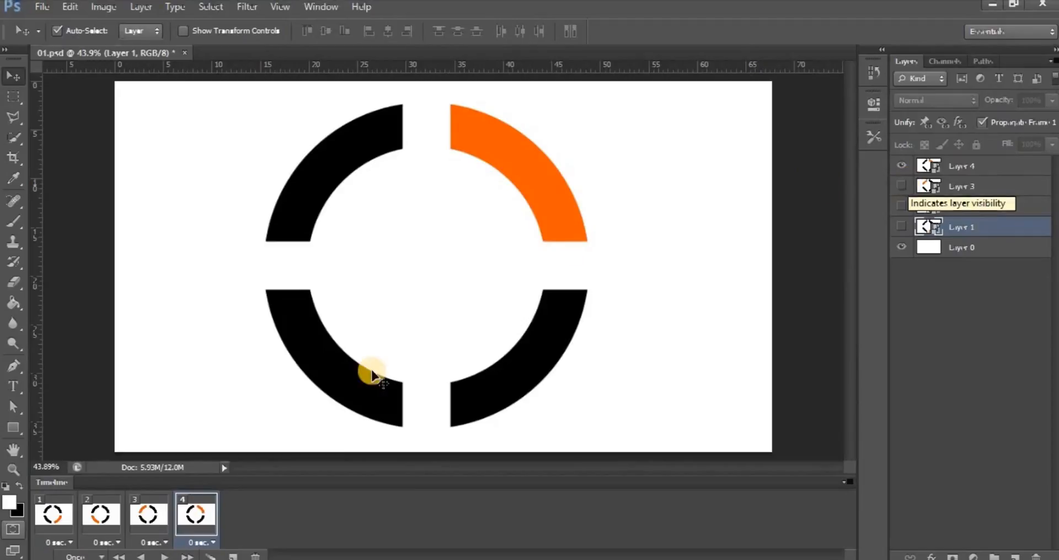
pyautogui.click(98, 556)
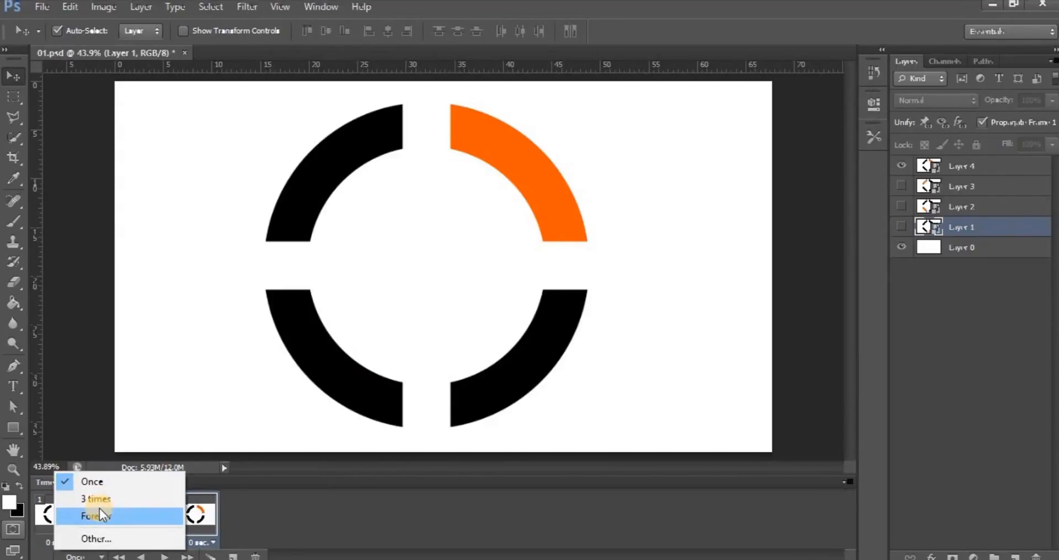
pyautogui.click(98, 538)
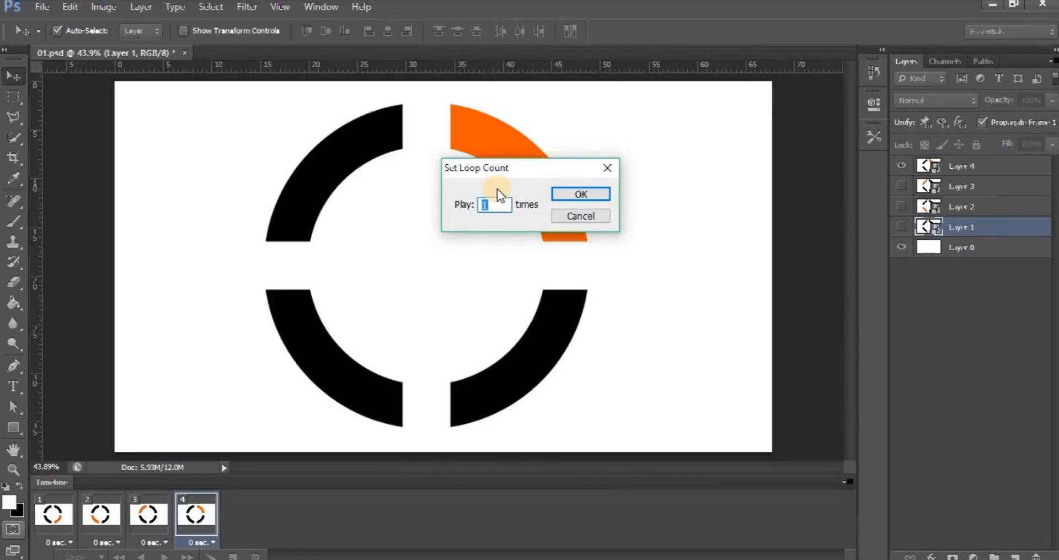
pyautogui.press('Return')
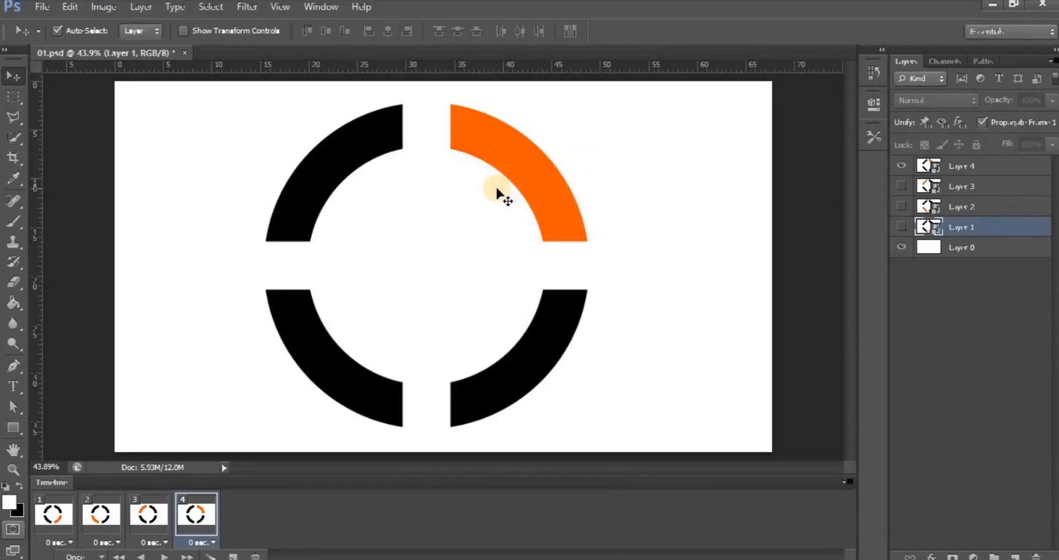
# Set the animation's looping to Forever, and play and stop it to preview the motion.
pyautogui.click(101, 555)
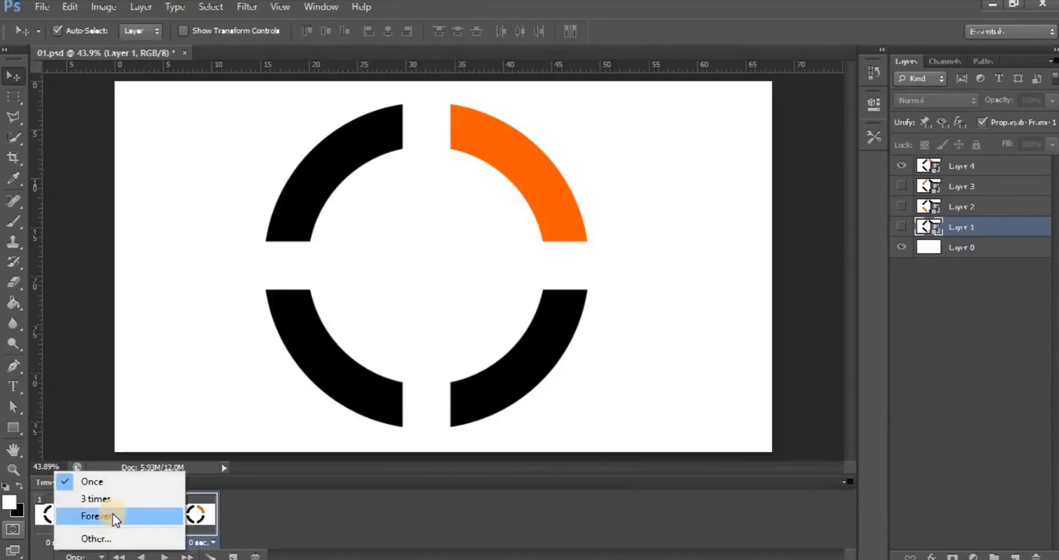
pyautogui.click(112, 514)
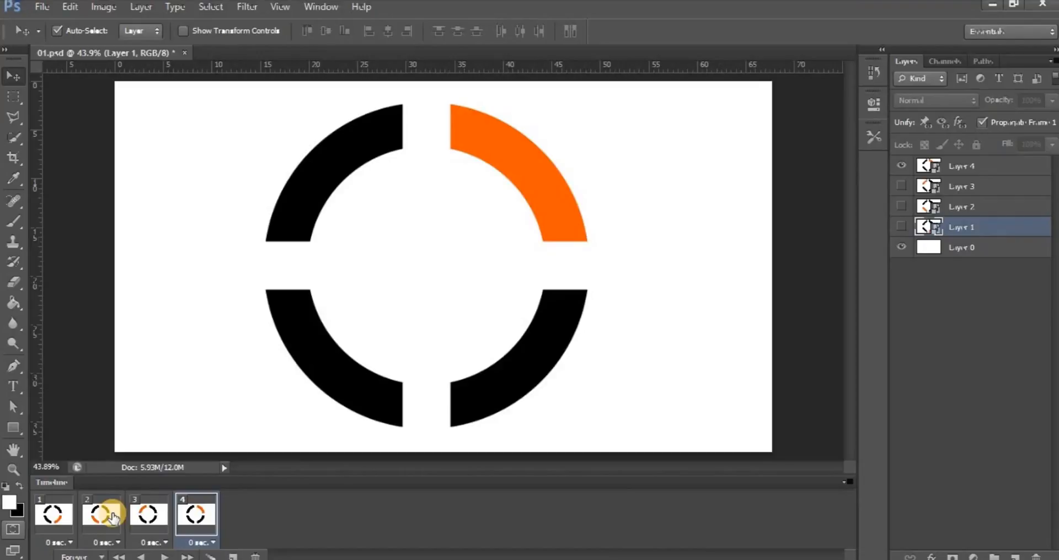
pyautogui.click(164, 556)
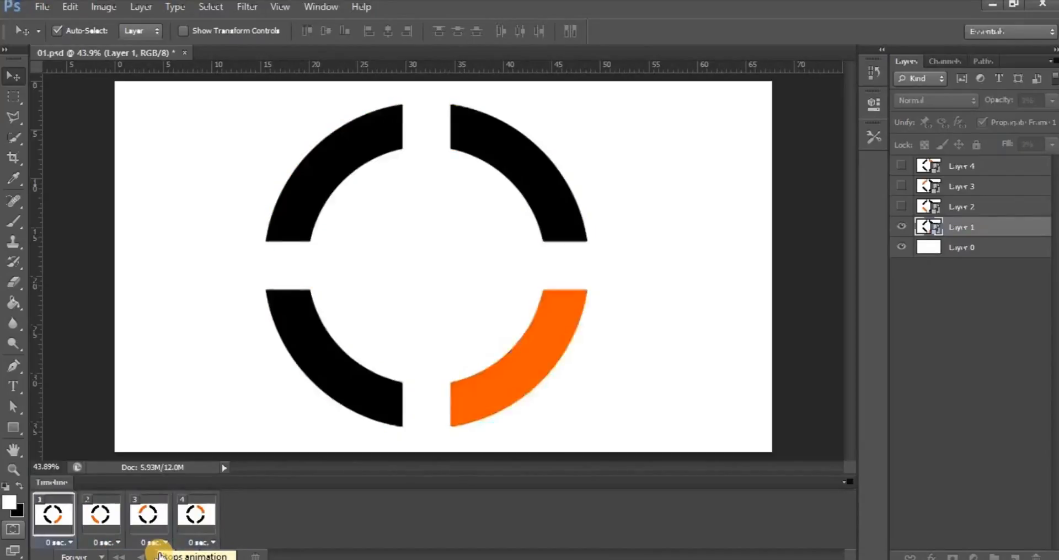
pyautogui.click(160, 554)
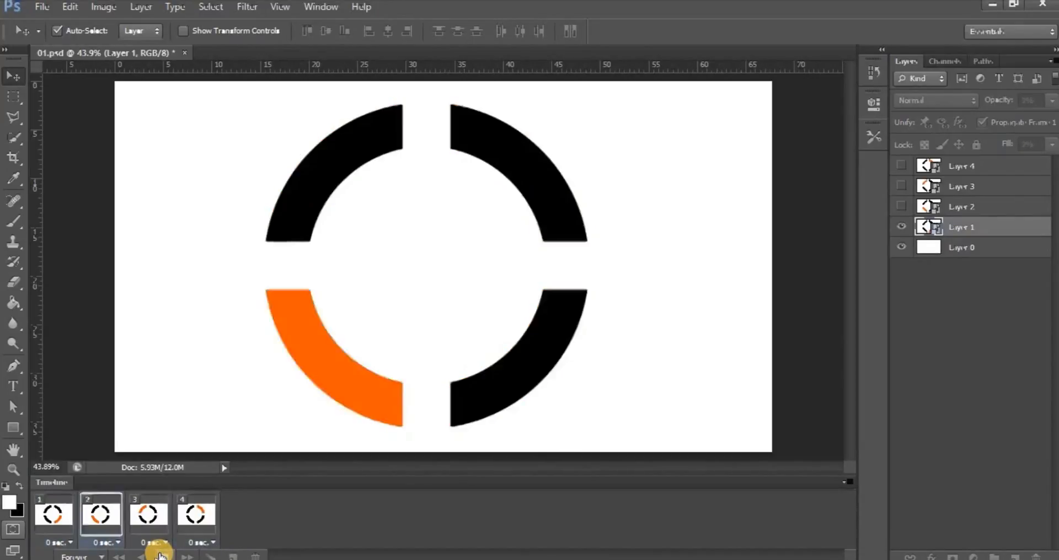
pyautogui.click(160, 556)
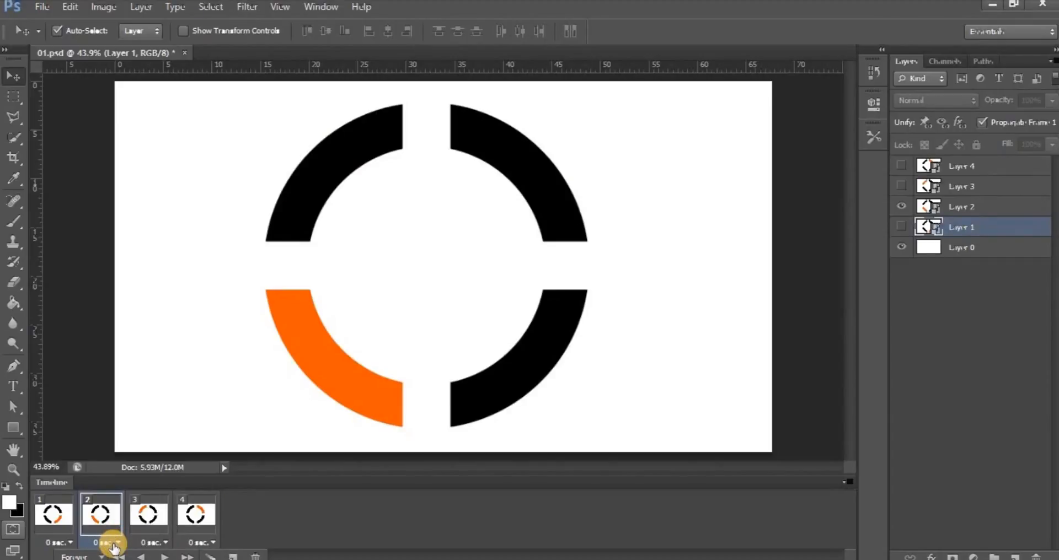
# Set the delay of all four animation frames to 1.0 second and play the animation.
pyautogui.click(114, 546)
pyautogui.click(114, 547)
pyautogui.click(114, 546)
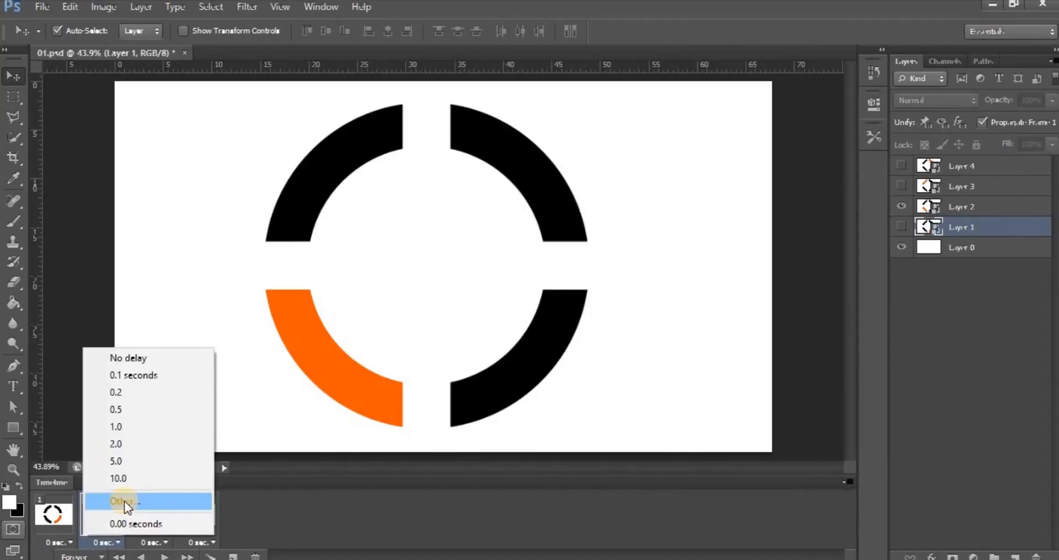
pyautogui.click(134, 426)
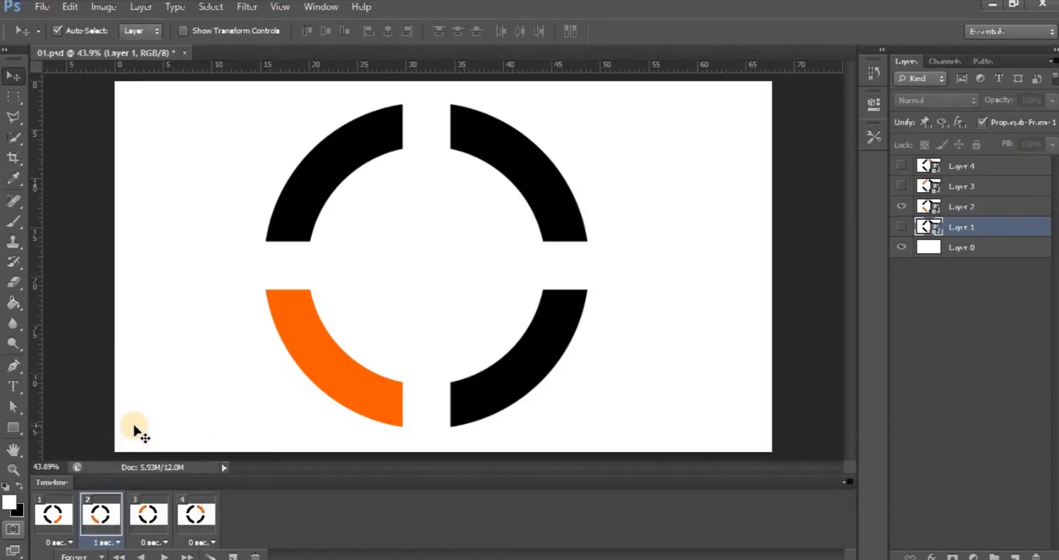
pyautogui.click(57, 543)
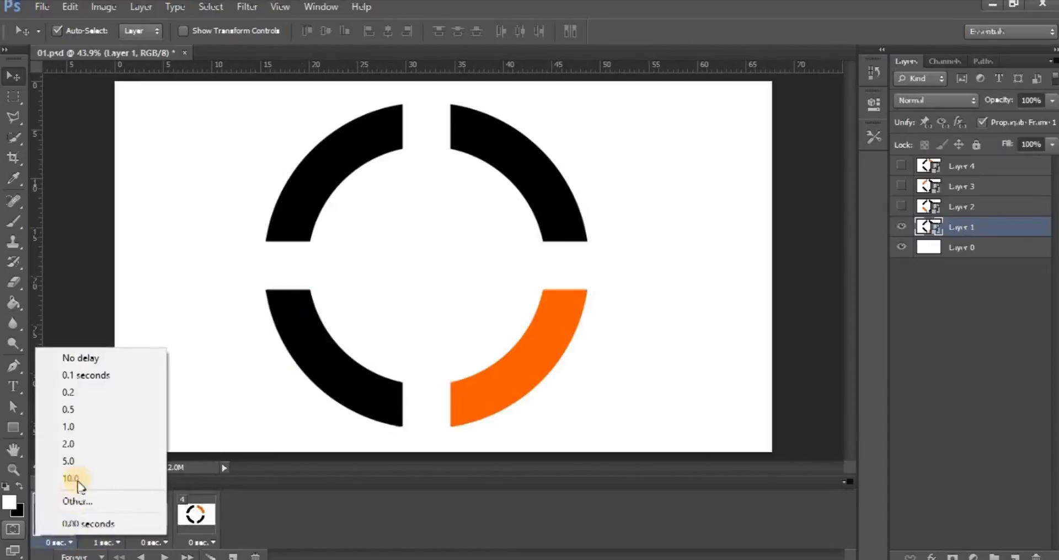
pyautogui.click(88, 426)
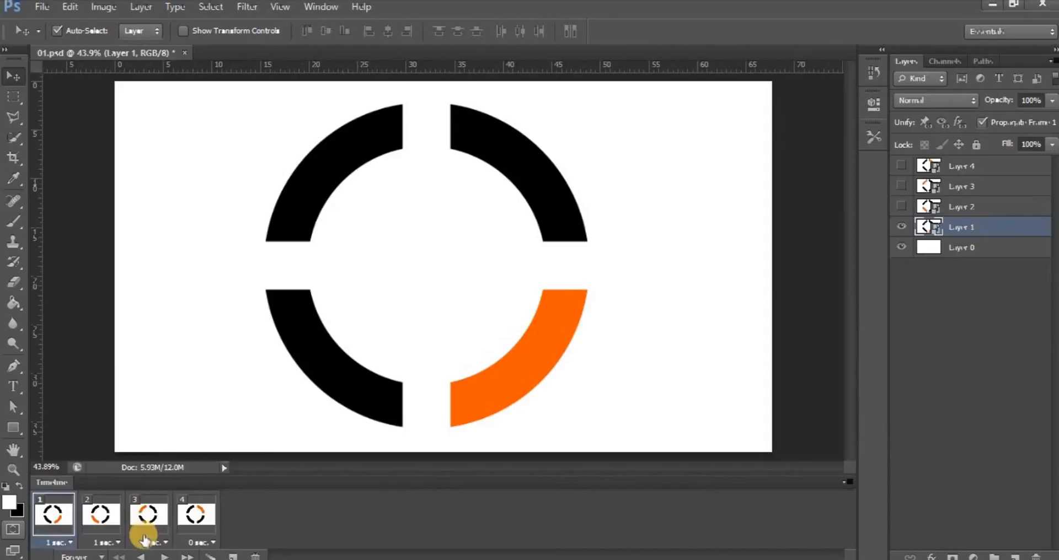
pyautogui.click(145, 539)
pyautogui.click(165, 436)
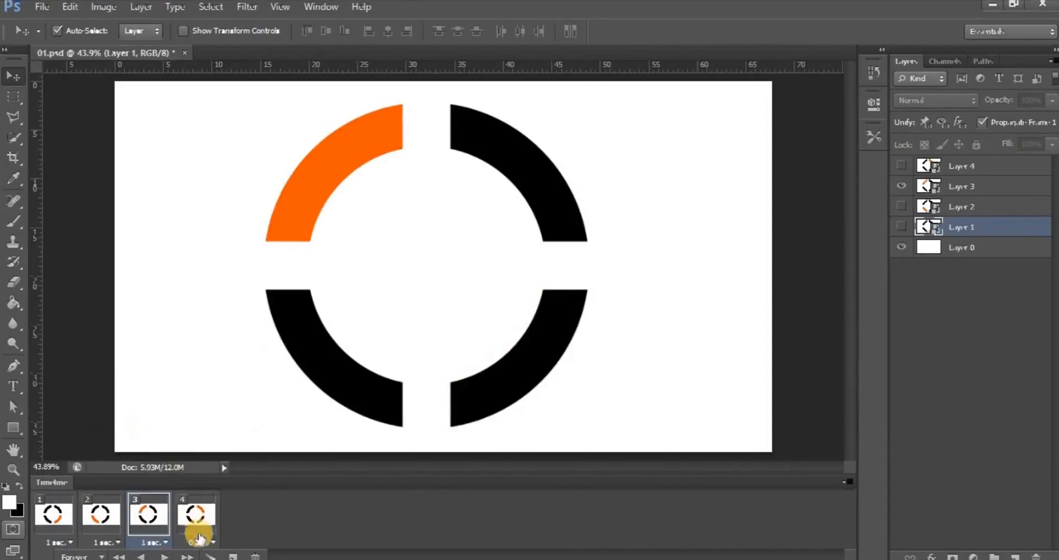
pyautogui.click(200, 541)
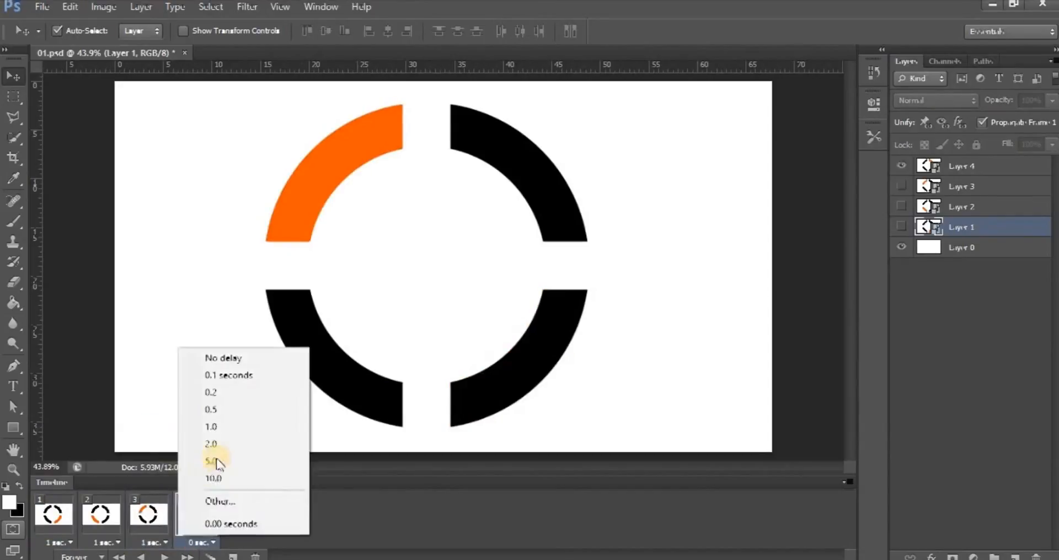
pyautogui.click(223, 426)
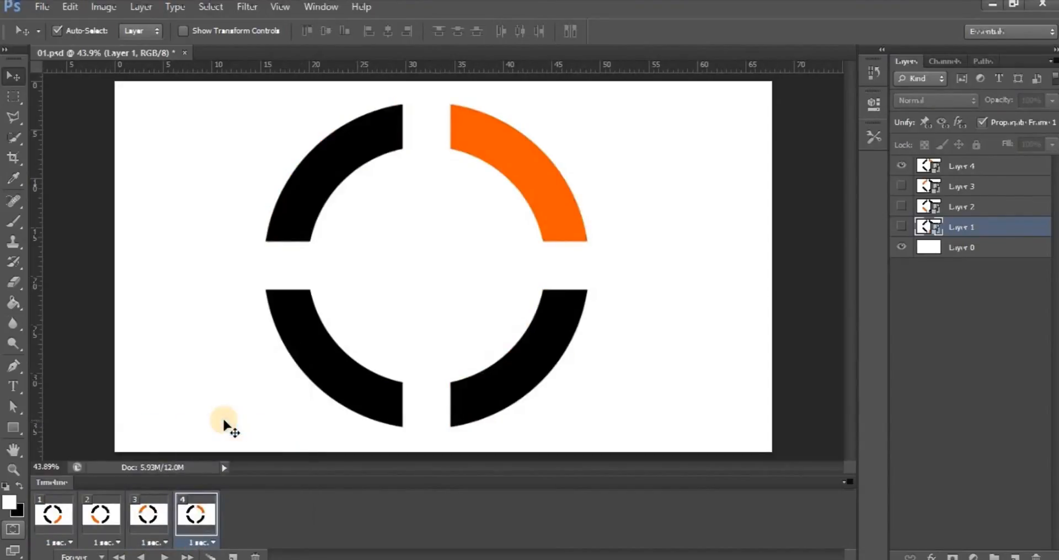
pyautogui.click(164, 556)
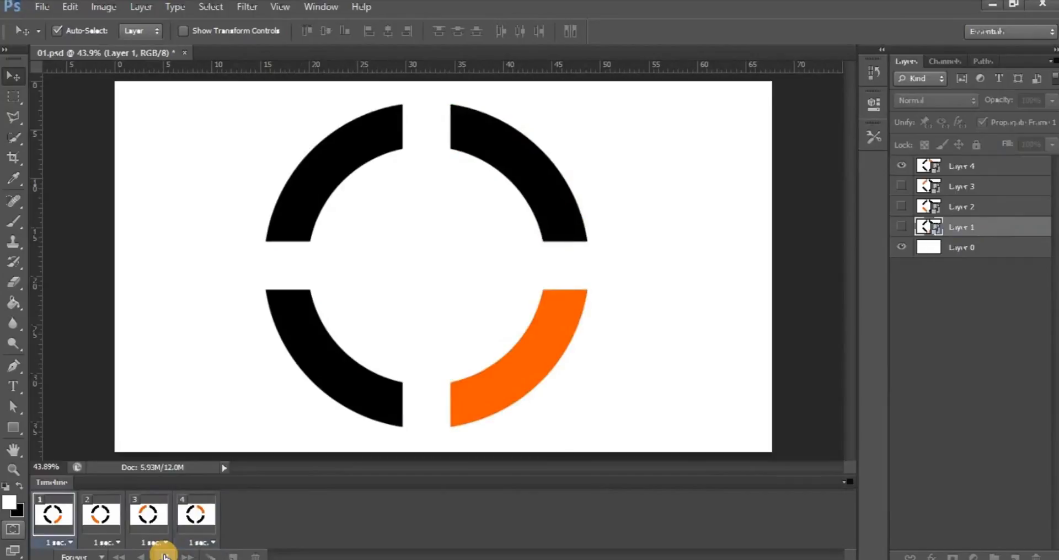
# Set the delay of all four animation frames to 0.5 seconds, and play and stop the animation to check the speed.
pyautogui.click(165, 556)
pyautogui.click(187, 533)
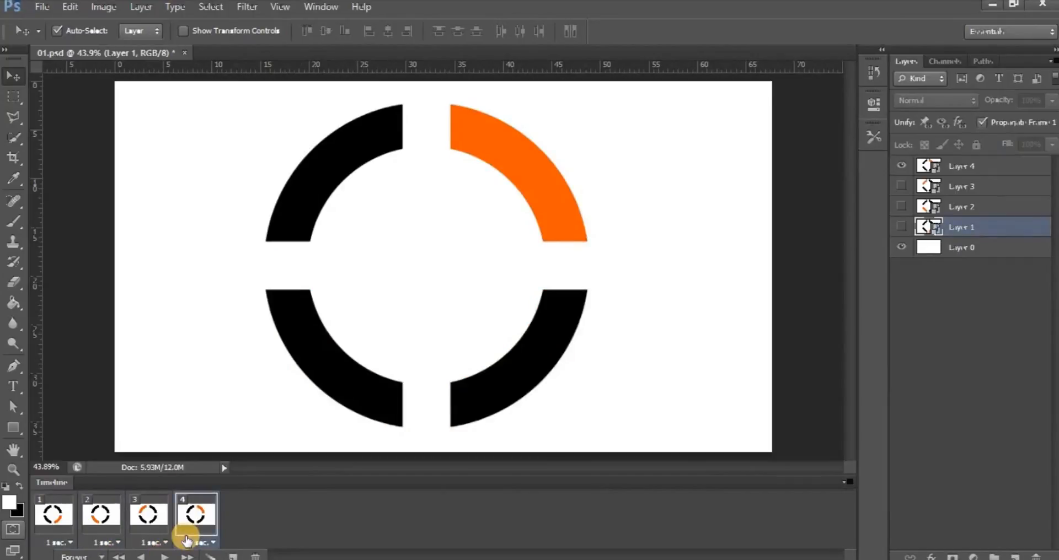
pyautogui.click(71, 544)
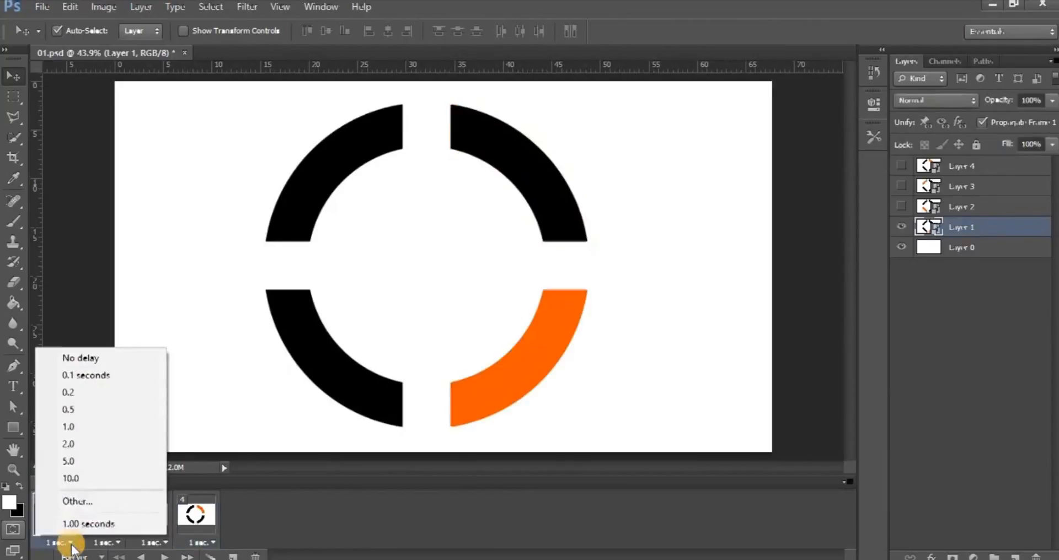
pyautogui.click(76, 414)
pyautogui.click(103, 542)
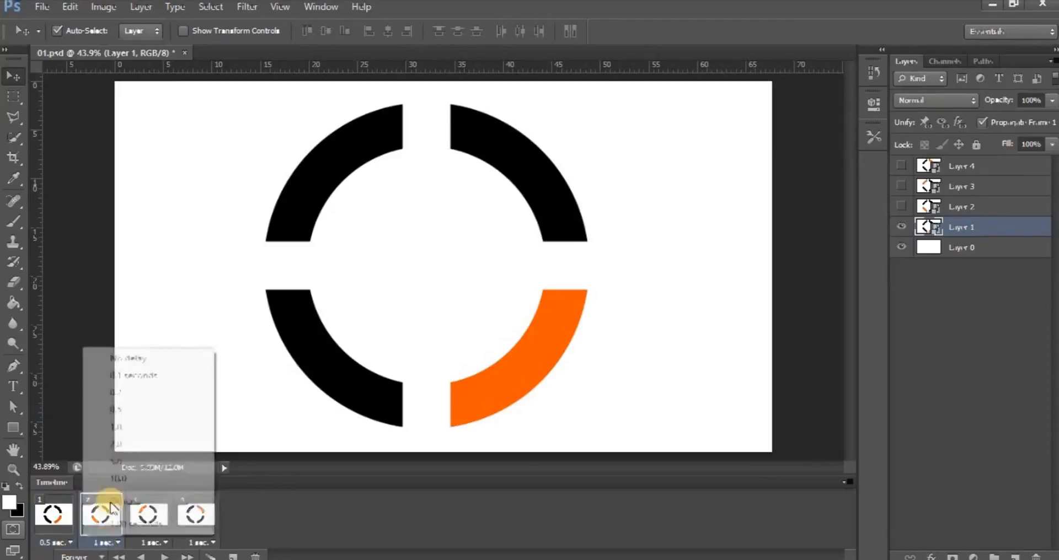
pyautogui.click(117, 409)
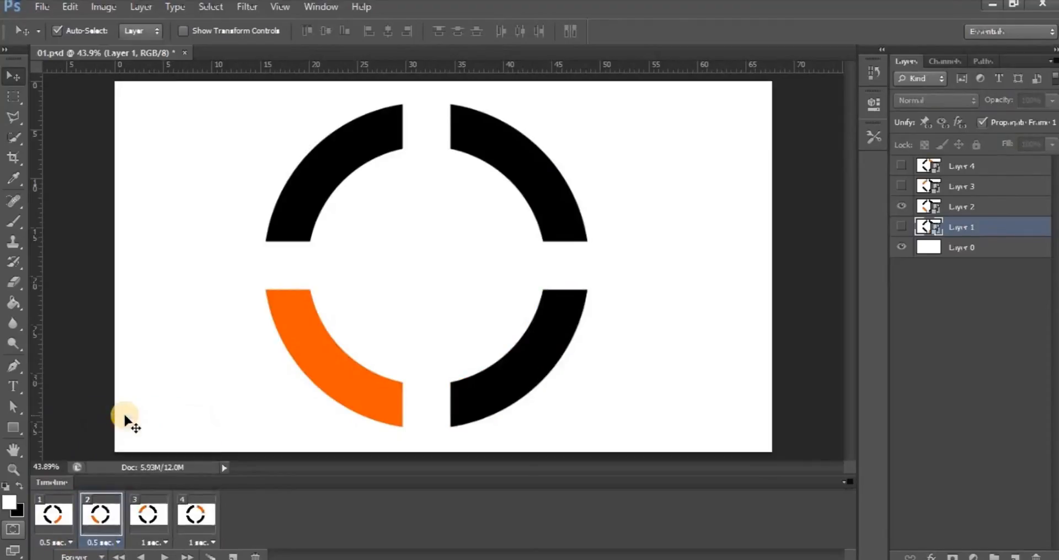
pyautogui.click(152, 543)
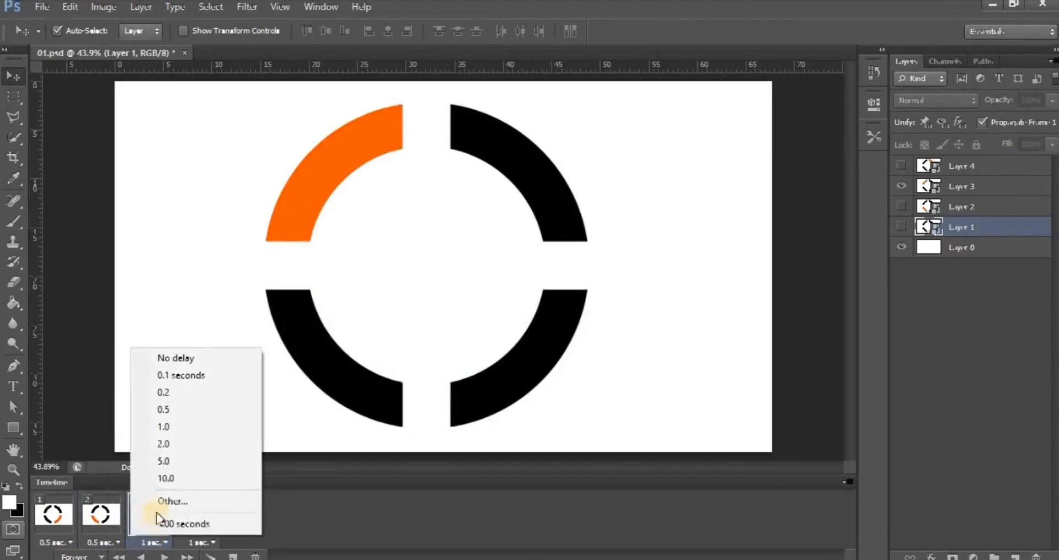
pyautogui.click(165, 411)
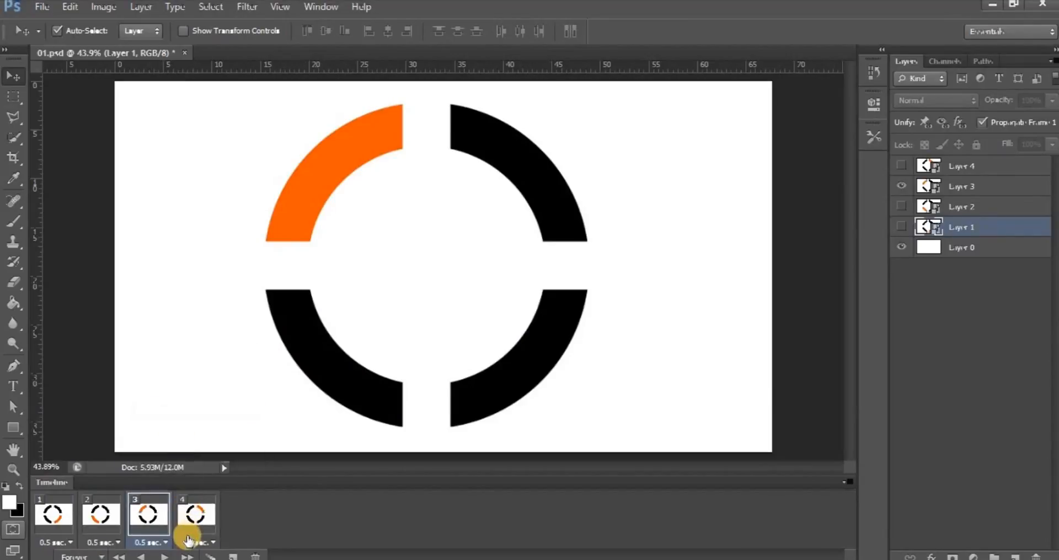
pyautogui.click(188, 540)
pyautogui.click(221, 410)
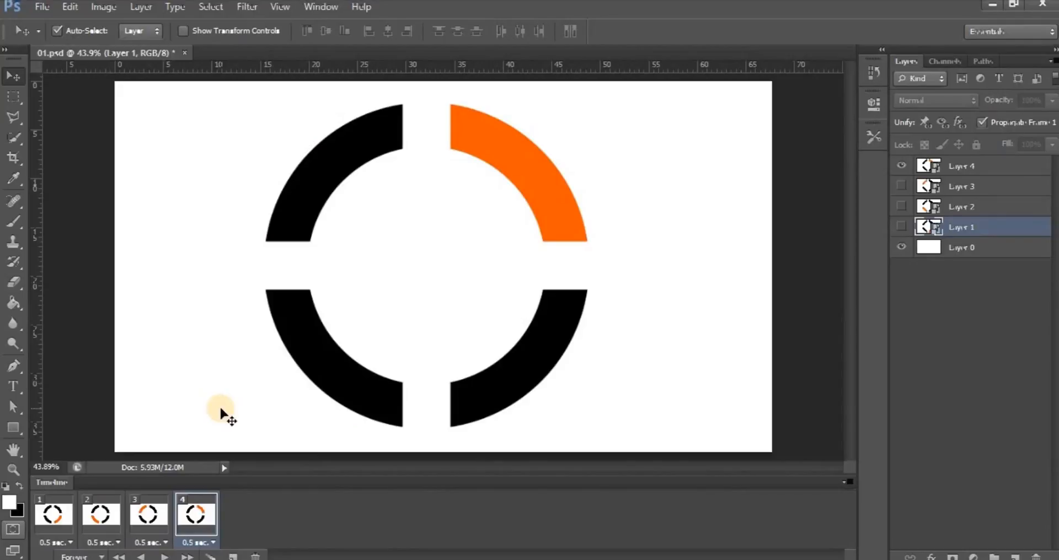
pyautogui.click(166, 557)
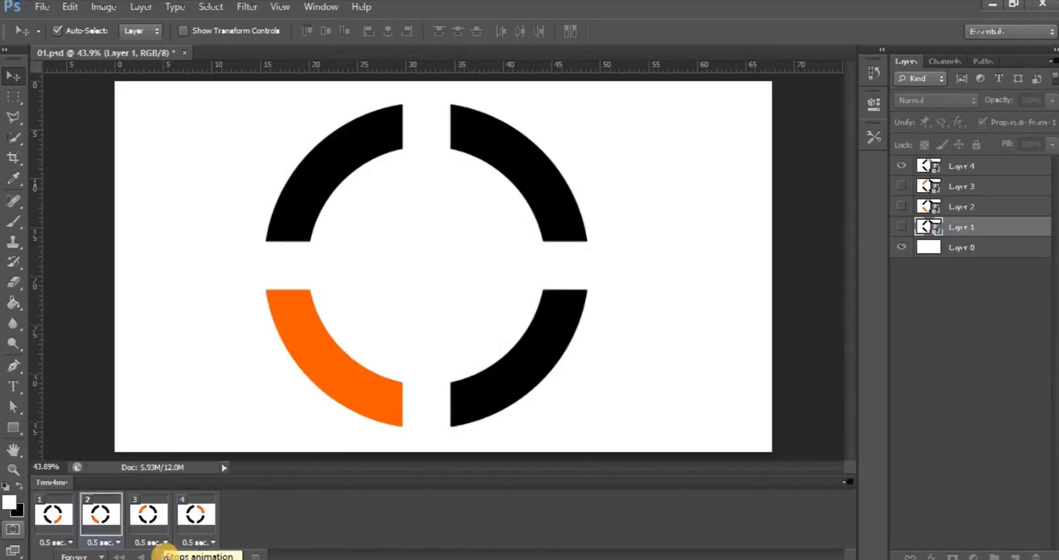
pyautogui.click(166, 556)
# Try a 0.1-second delay on frame 1 and a 10-second delay on frame 2.
pyautogui.click(66, 543)
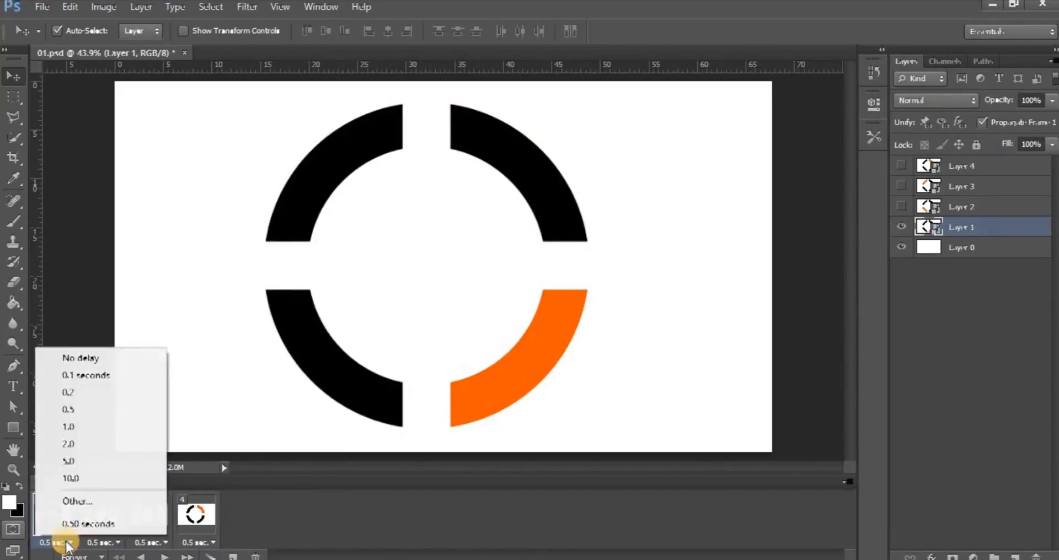
pyautogui.click(93, 554)
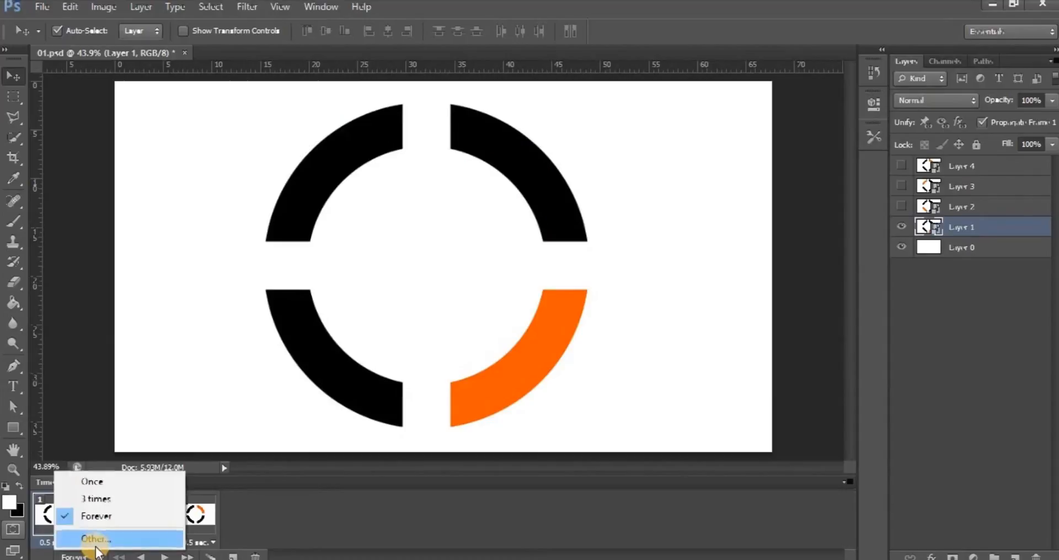
pyautogui.click(98, 556)
pyautogui.click(68, 545)
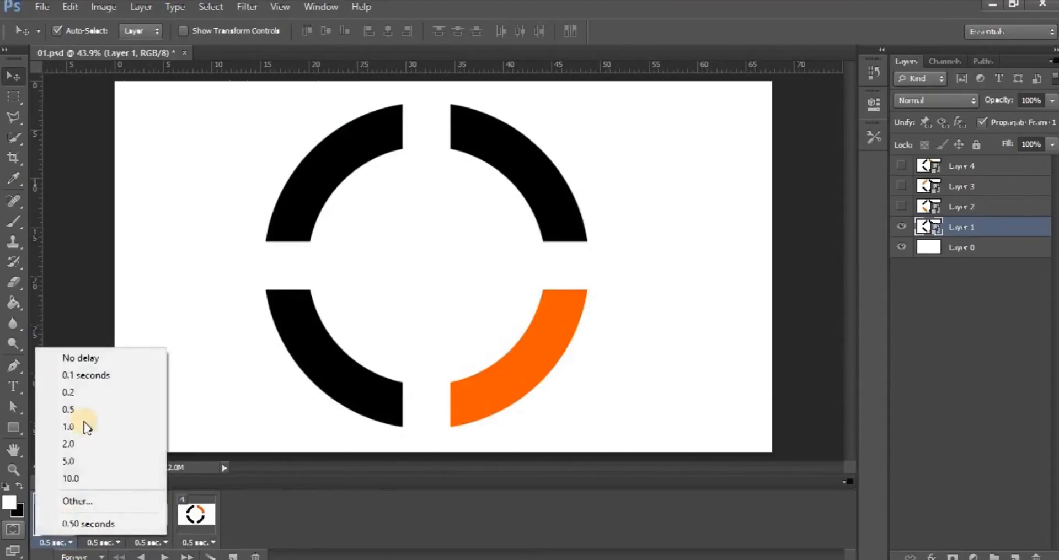
pyautogui.click(88, 382)
pyautogui.click(113, 543)
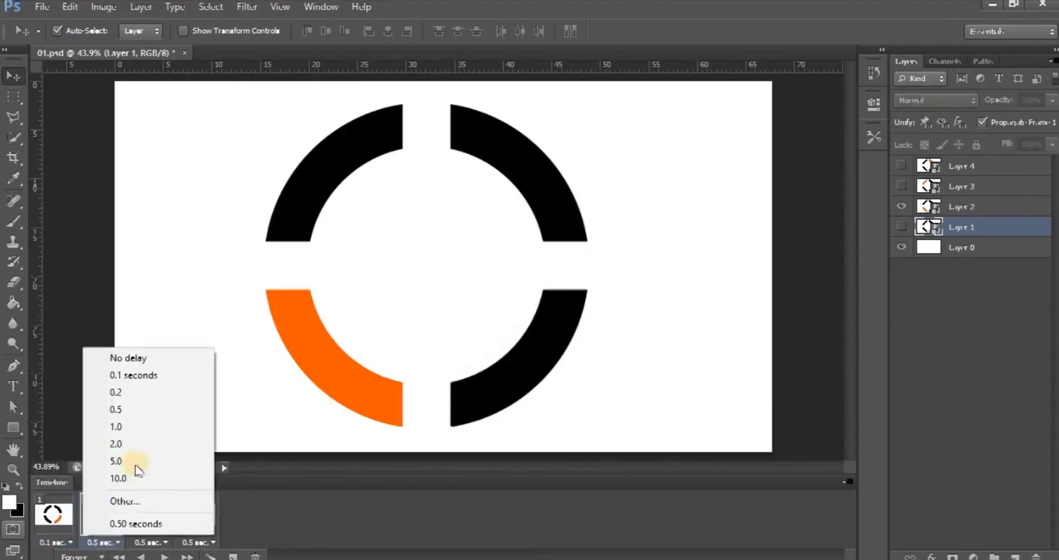
pyautogui.click(132, 478)
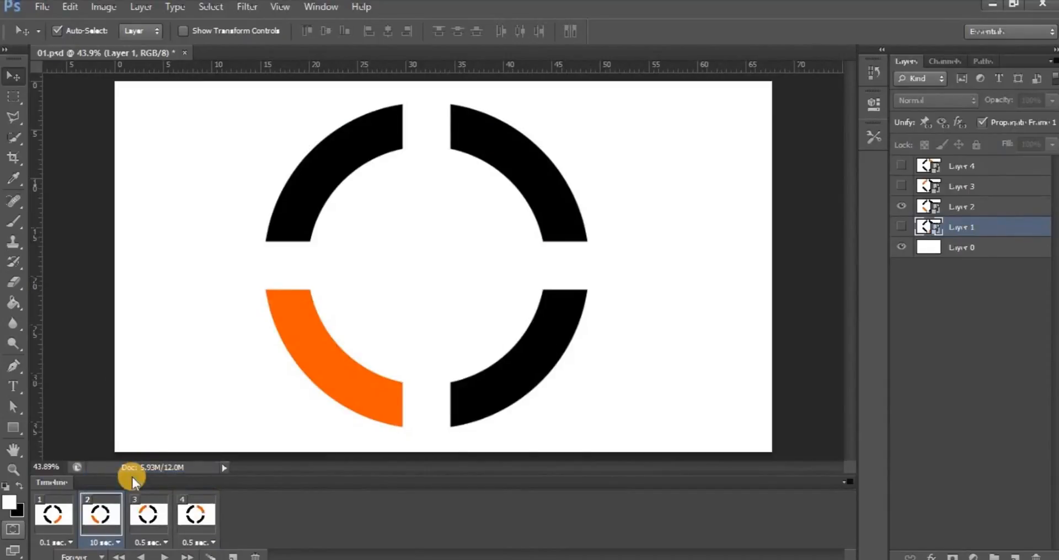
# Play the animation and export it with Save for Web in GIF format.
pyautogui.click(164, 557)
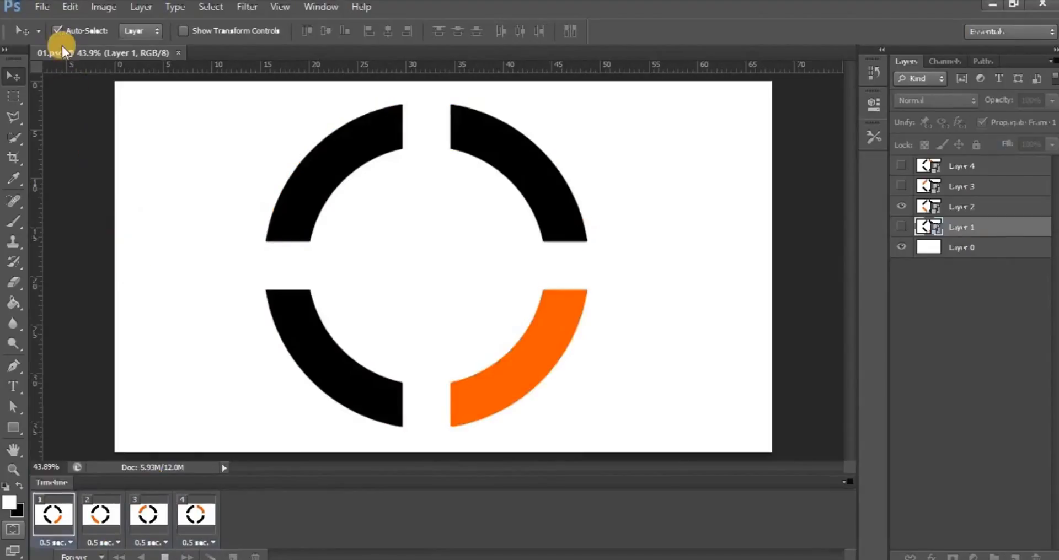
pyautogui.click(40, 7)
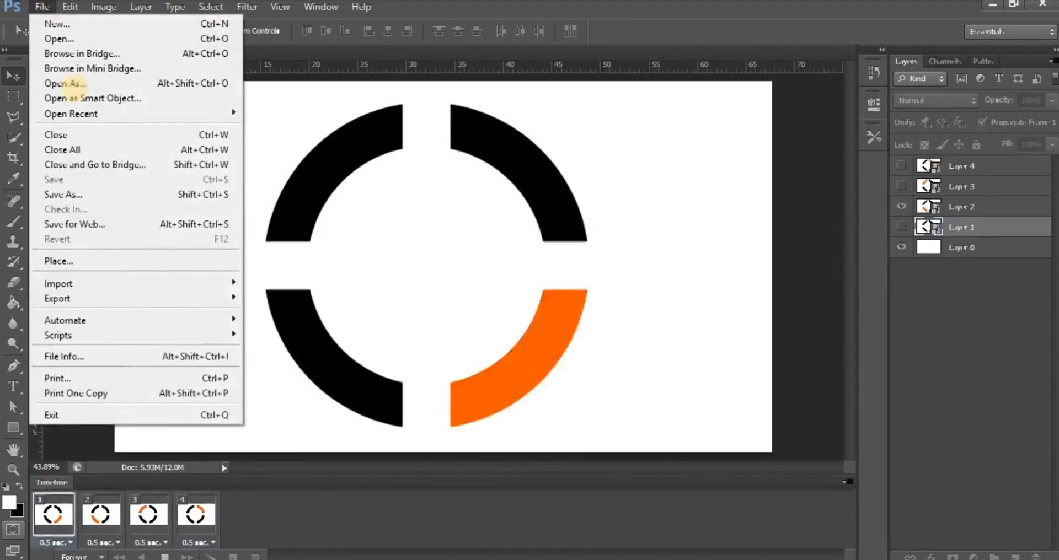
pyautogui.click(90, 218)
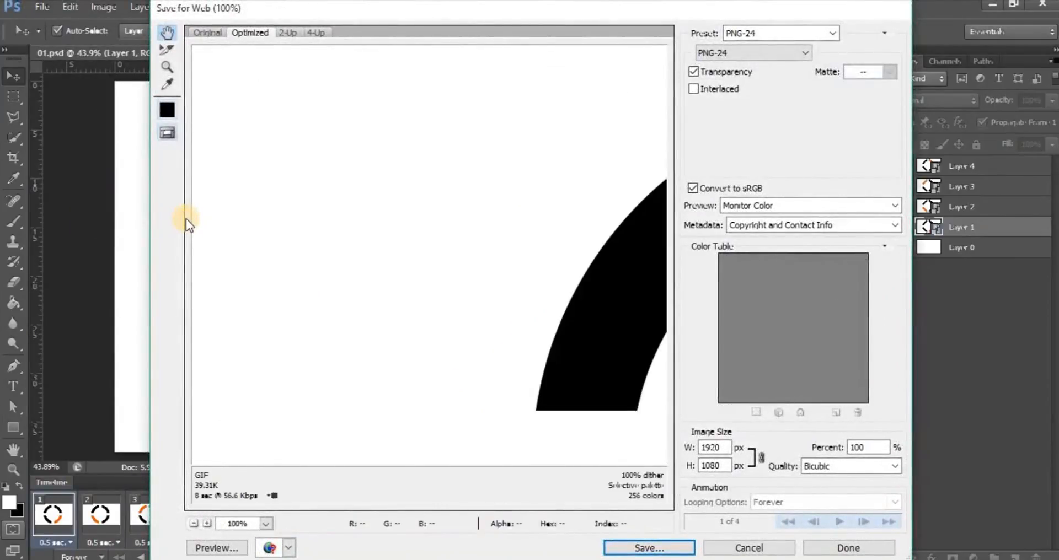
pyautogui.click(756, 51)
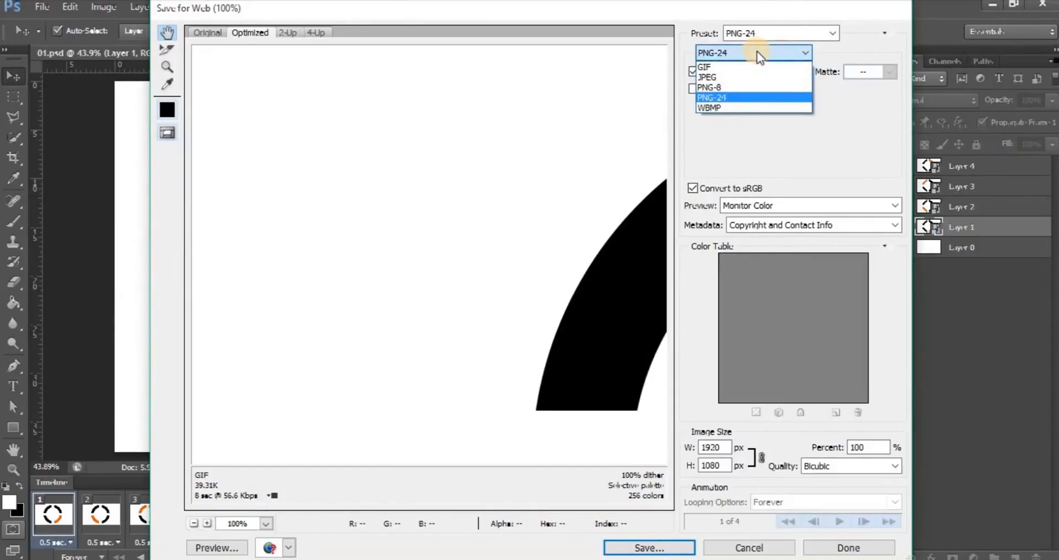
pyautogui.click(743, 67)
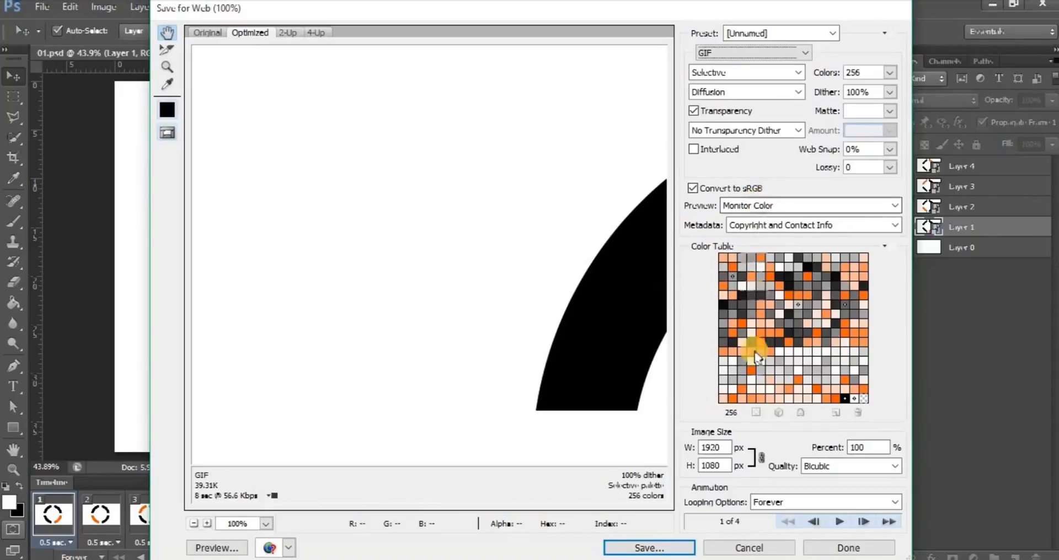
pyautogui.click(622, 549)
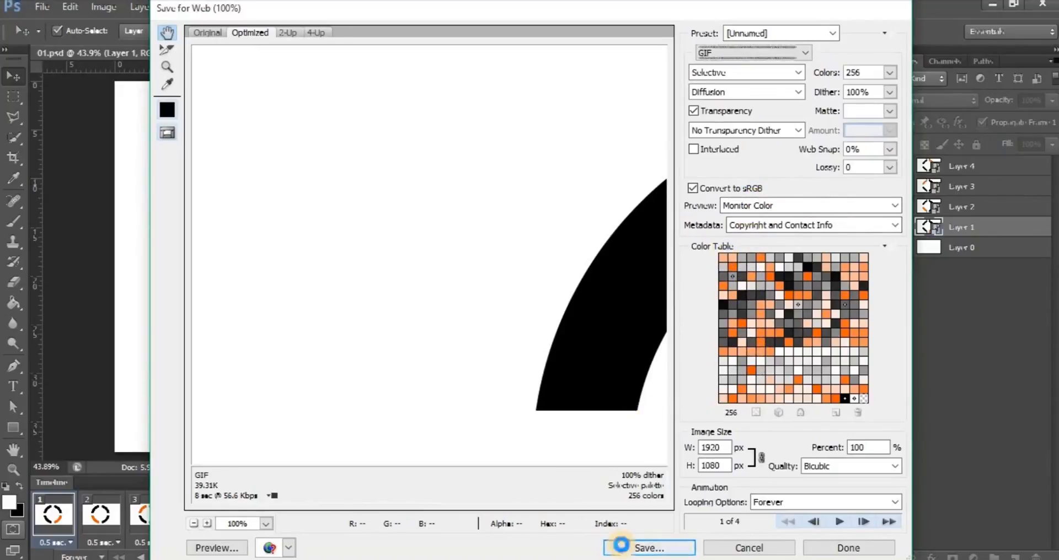